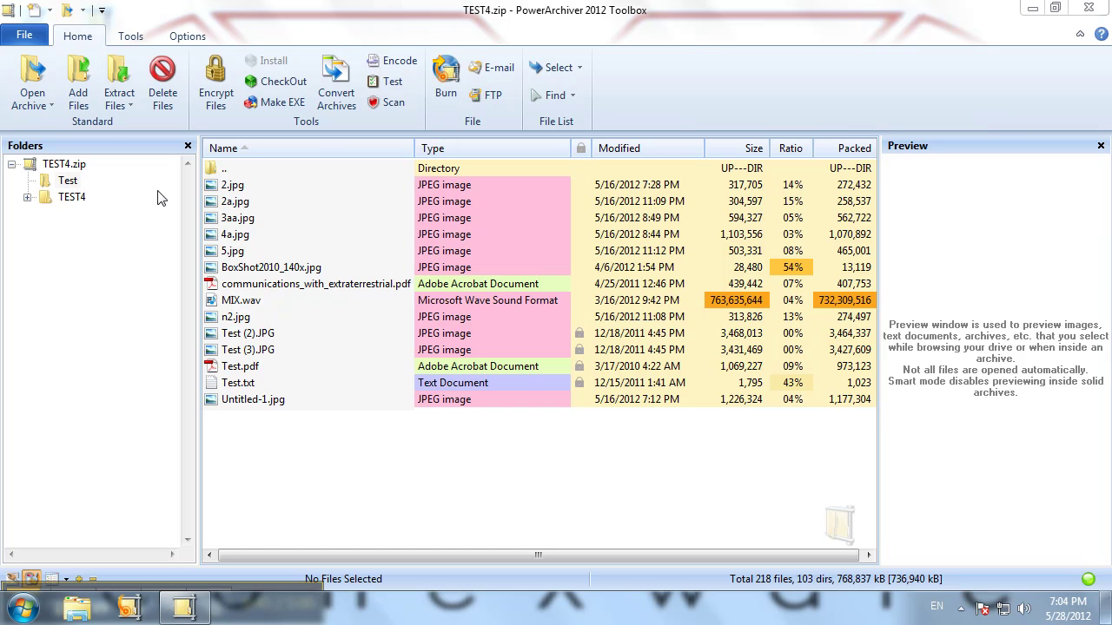
# Toggle between TEST4.zip's top level and its Test folder, ending inside Test.
pyautogui.click(52, 188)
pyautogui.click(52, 168)
pyautogui.click(68, 179)
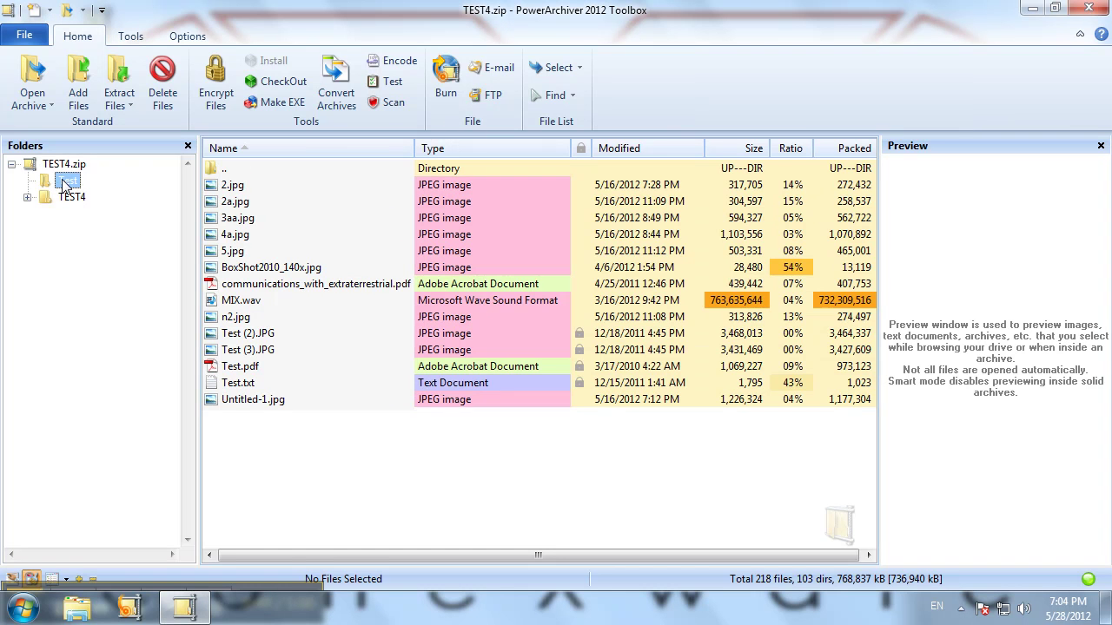
pyautogui.click(66, 169)
pyautogui.click(68, 179)
pyautogui.click(64, 165)
pyautogui.click(68, 179)
pyautogui.click(64, 165)
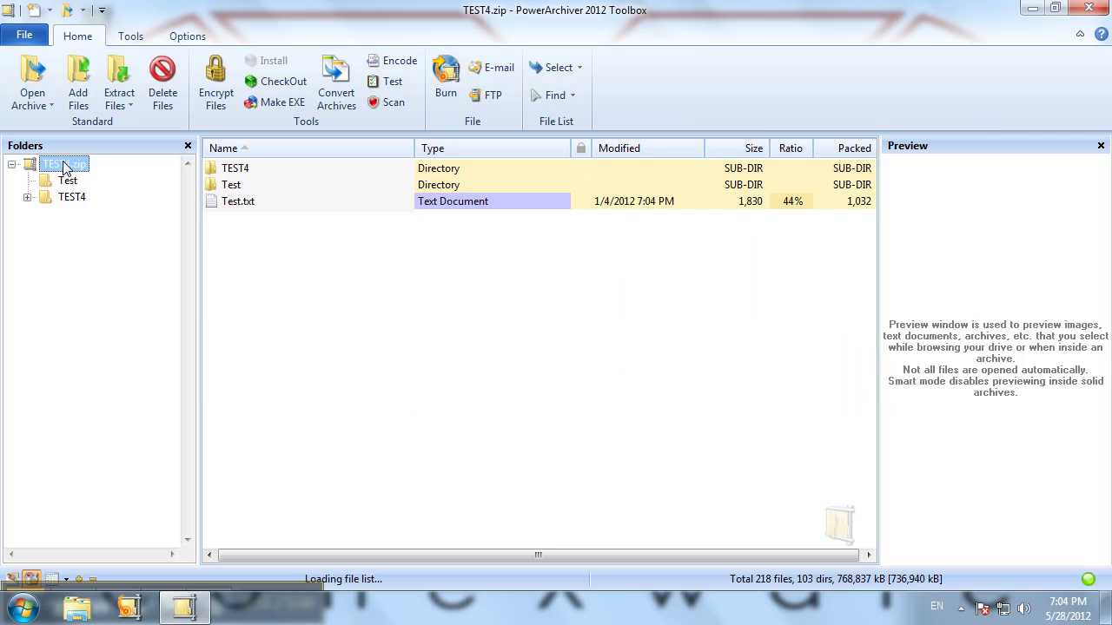
pyautogui.click(68, 179)
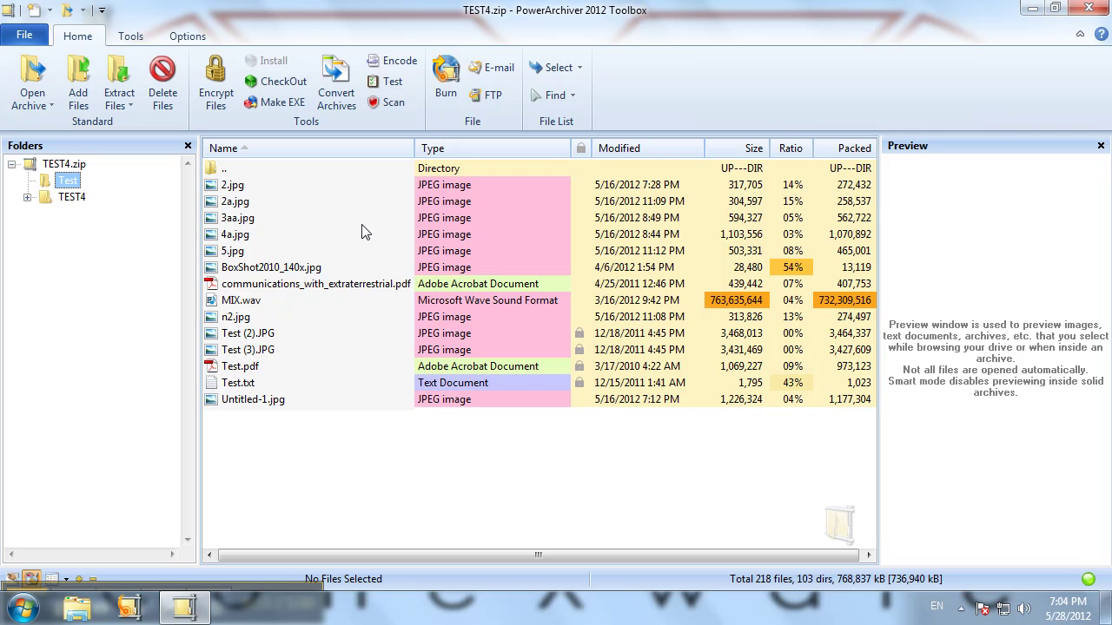
# Preview the images 2.jpg, 2a.jpg, 3aa.jpg and 4a.jpg in turn.
pyautogui.click(235, 189)
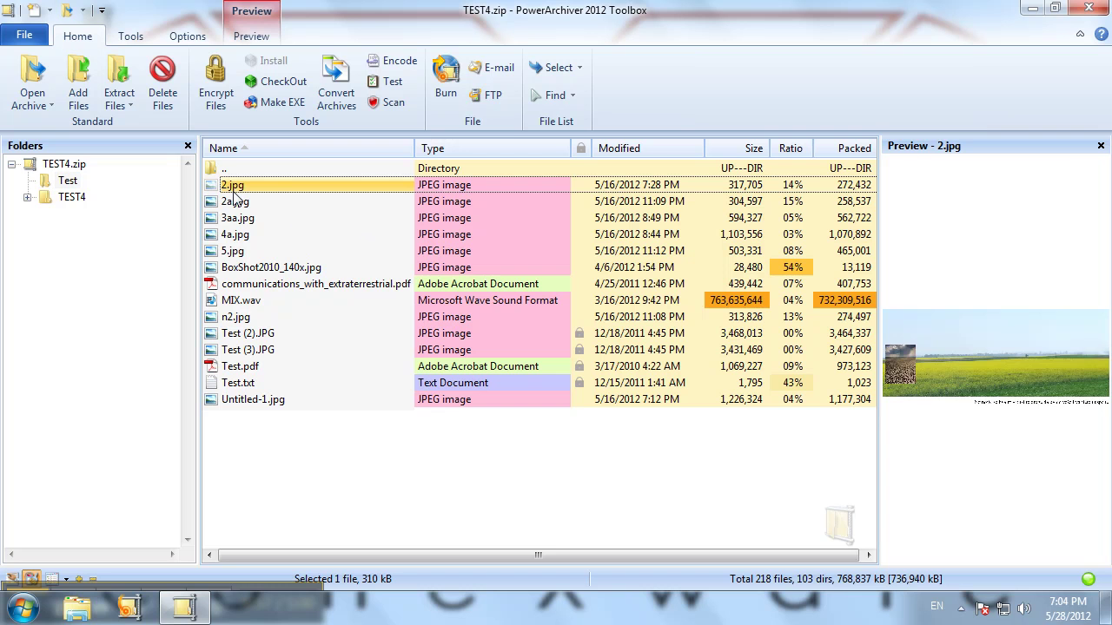
pyautogui.click(246, 203)
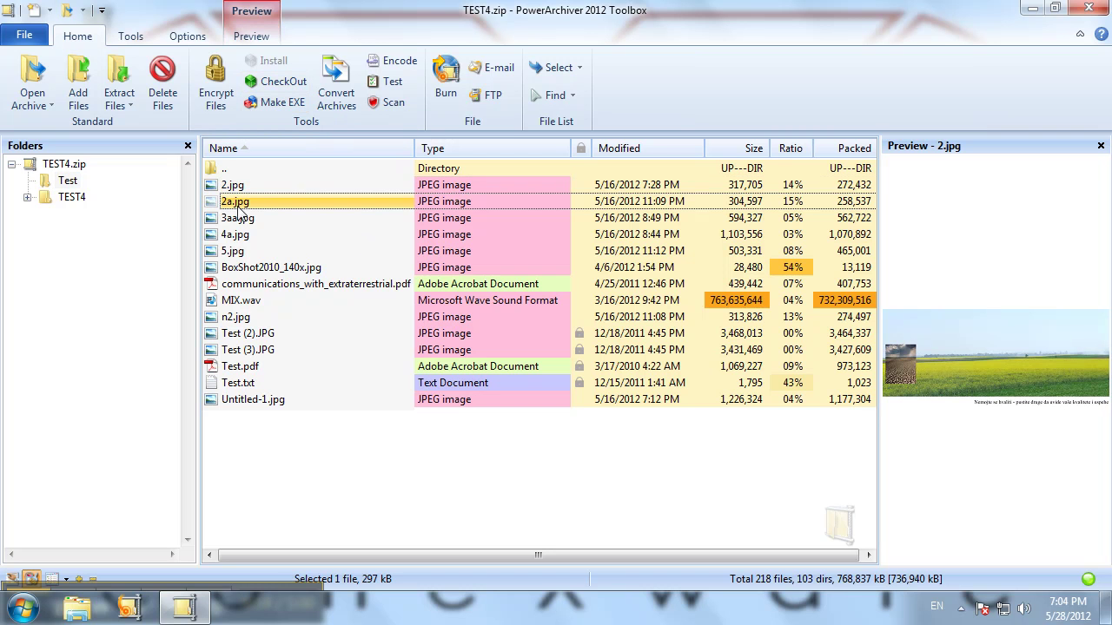
pyautogui.click(261, 222)
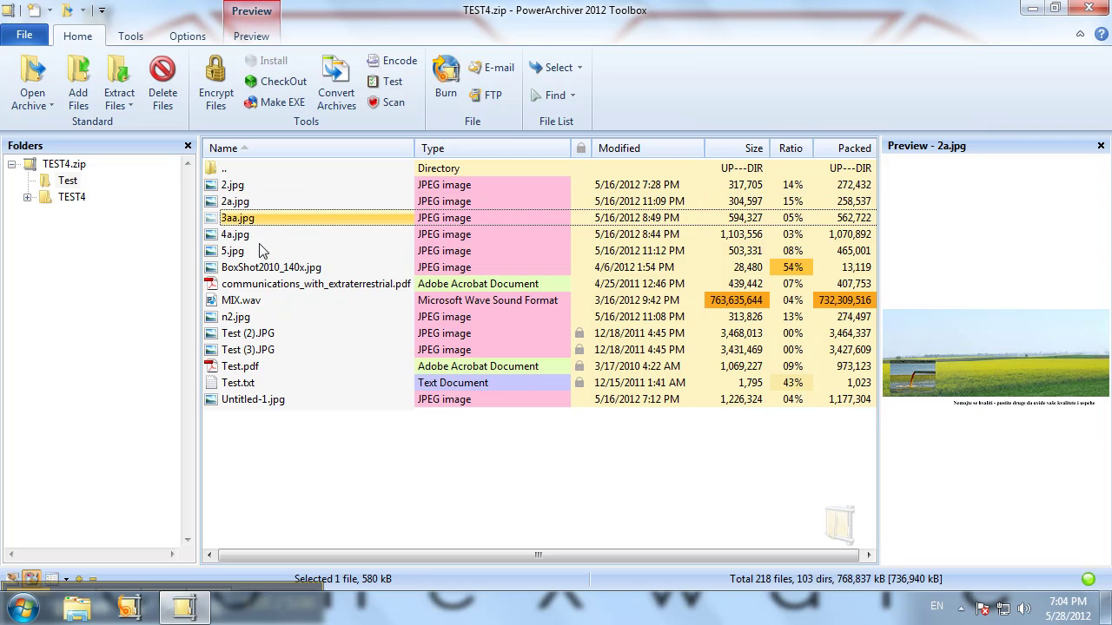
pyautogui.click(261, 236)
# Preview 3aa.jpg again while reviewing the preview display, fit and zoom settings, then the general options.
pyautogui.click(251, 36)
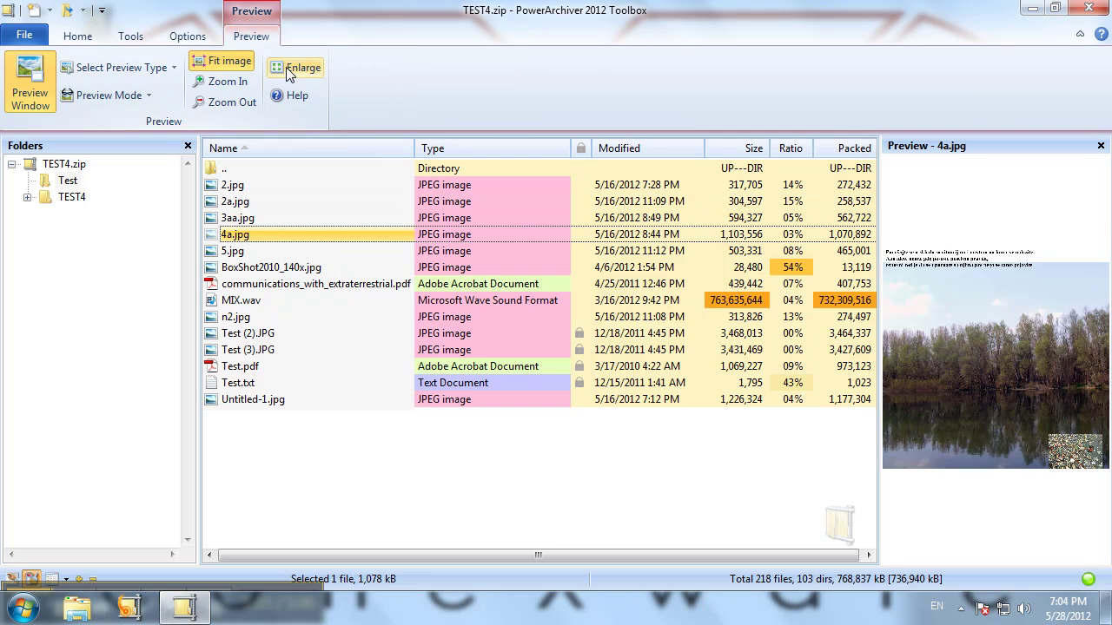
pyautogui.click(403, 489)
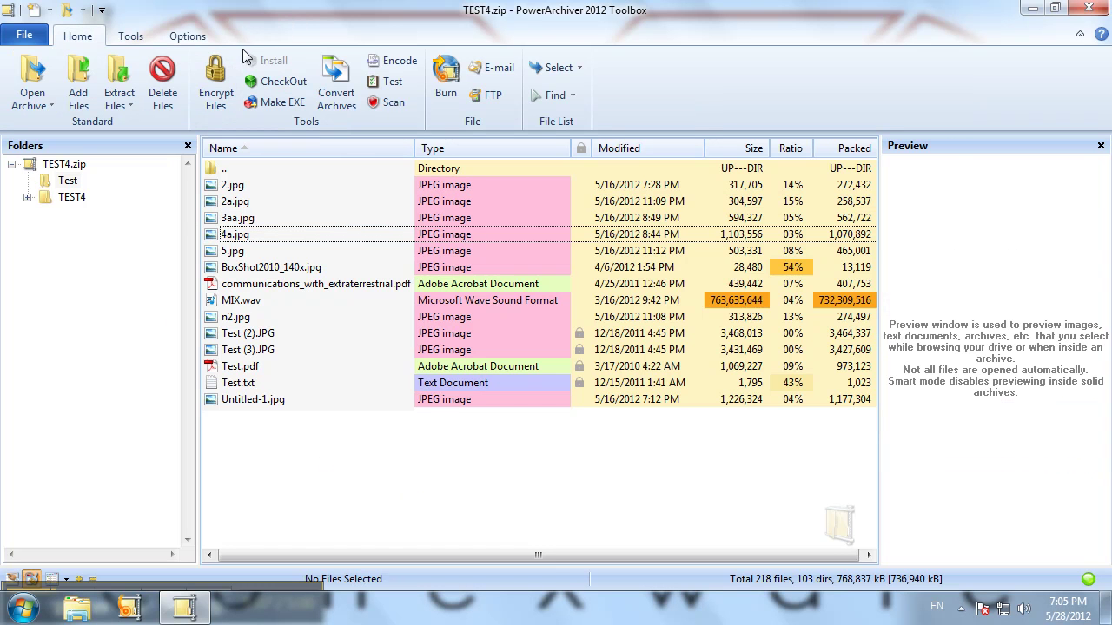
pyautogui.click(243, 218)
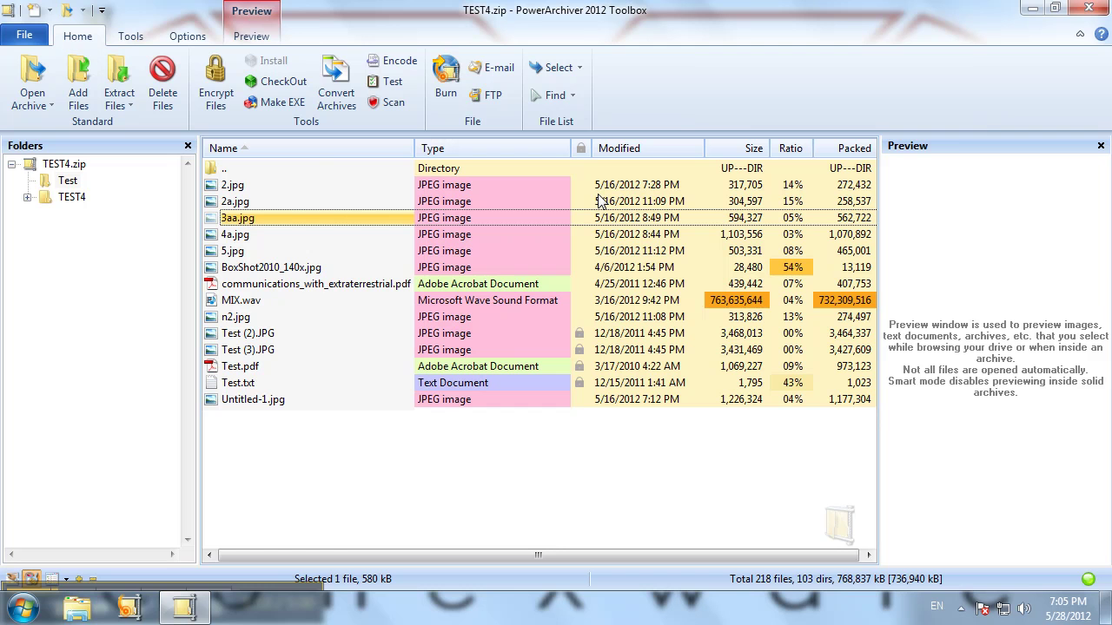
pyautogui.click(272, 39)
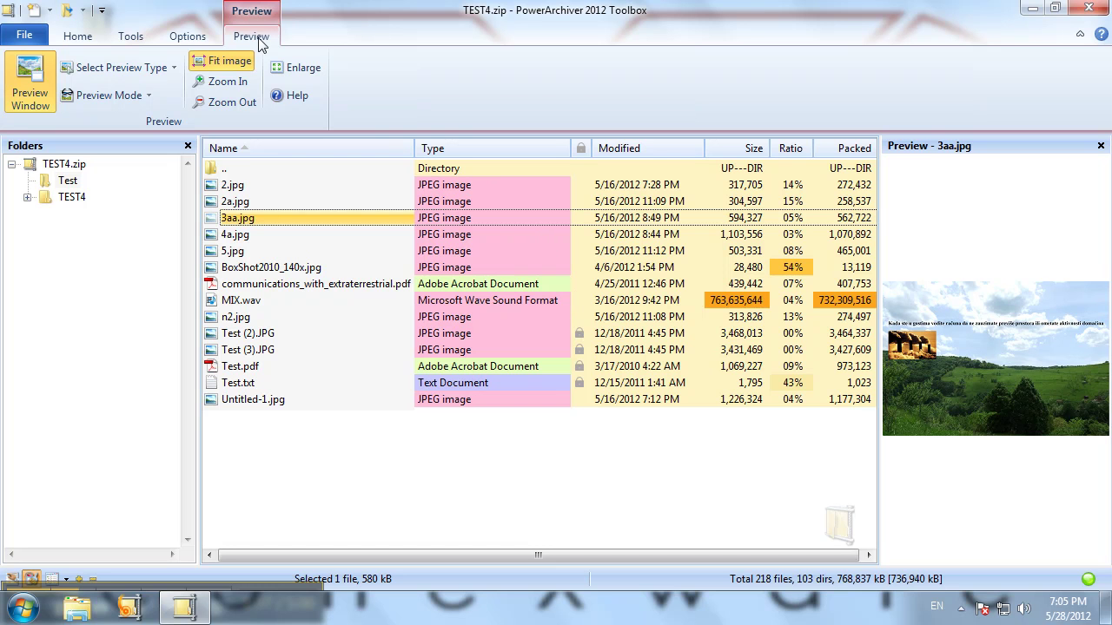
pyautogui.click(189, 39)
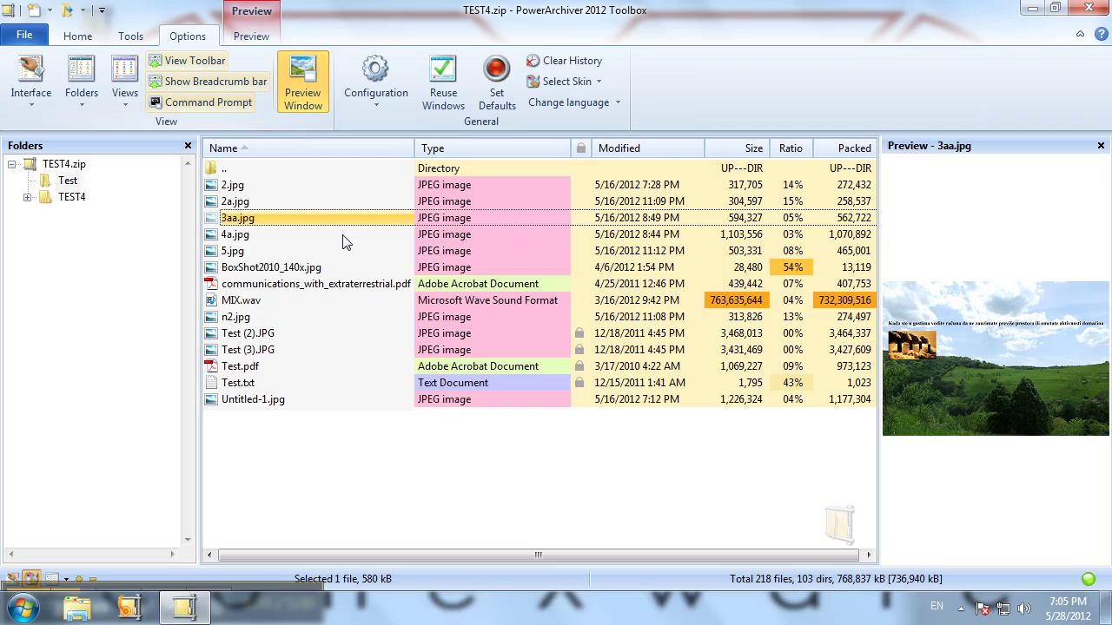
# Open Configuration's Security Temporary Files Wipe settings and keep the wipe method at None.
pyautogui.click(385, 77)
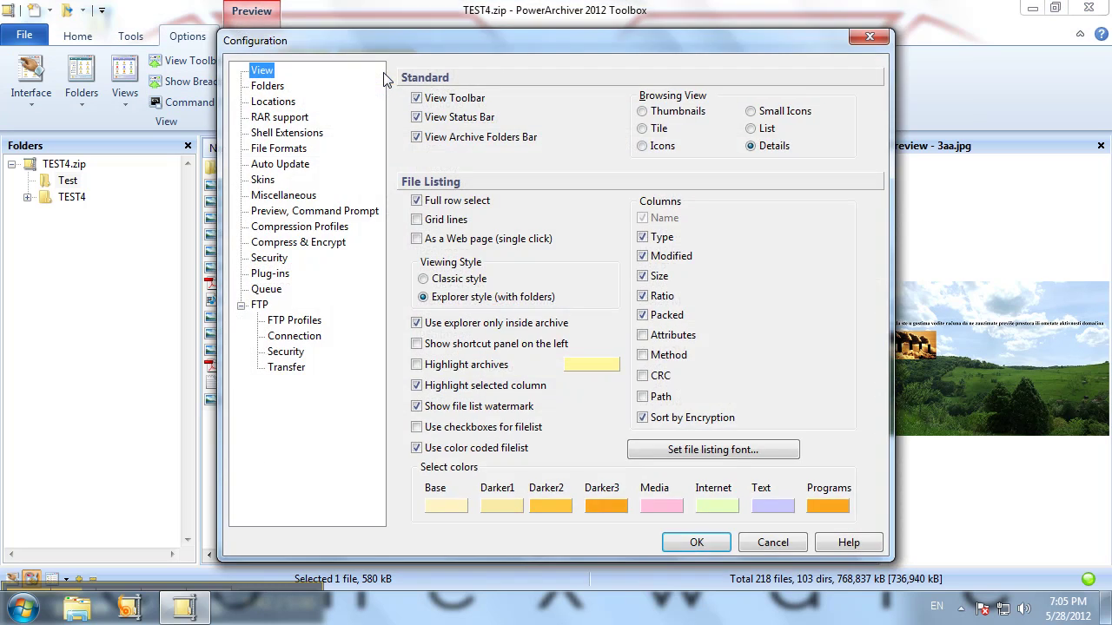
pyautogui.click(273, 258)
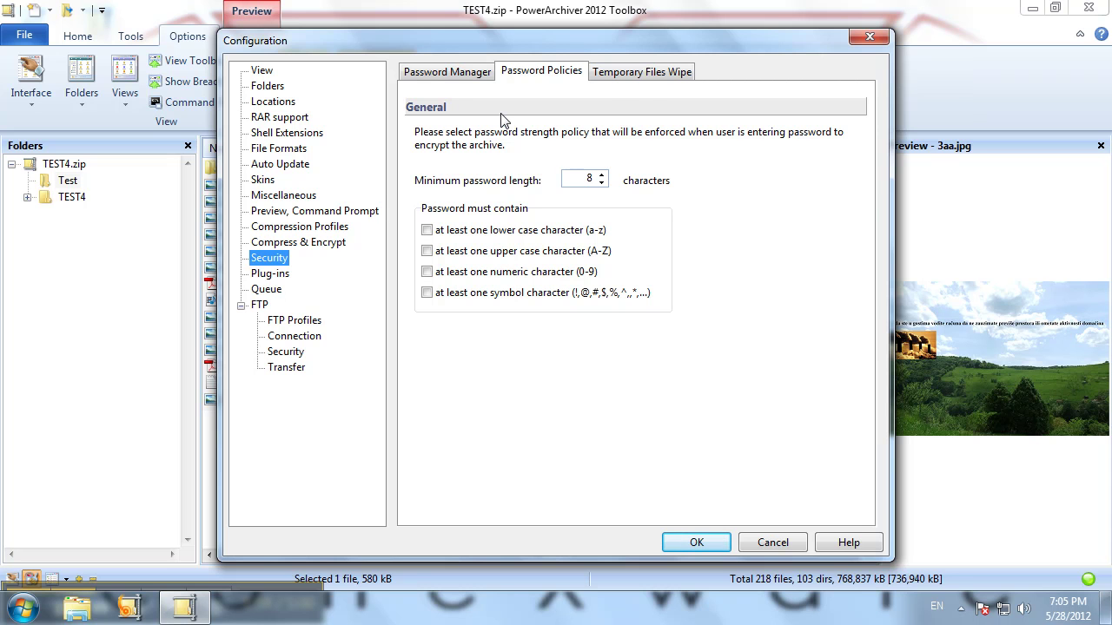
pyautogui.click(651, 80)
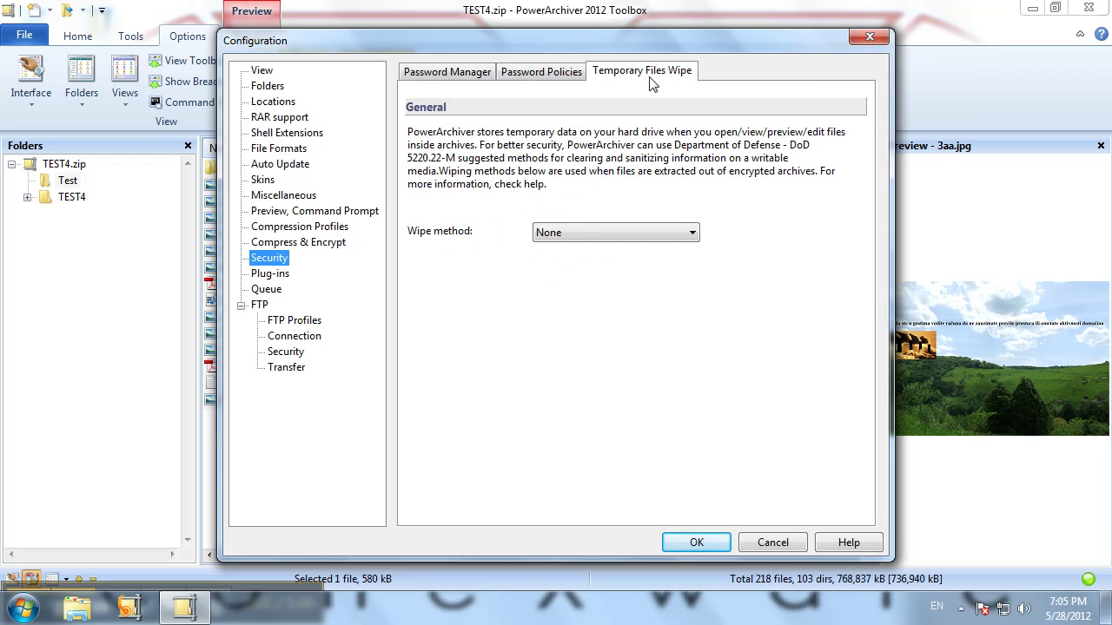
pyautogui.click(568, 233)
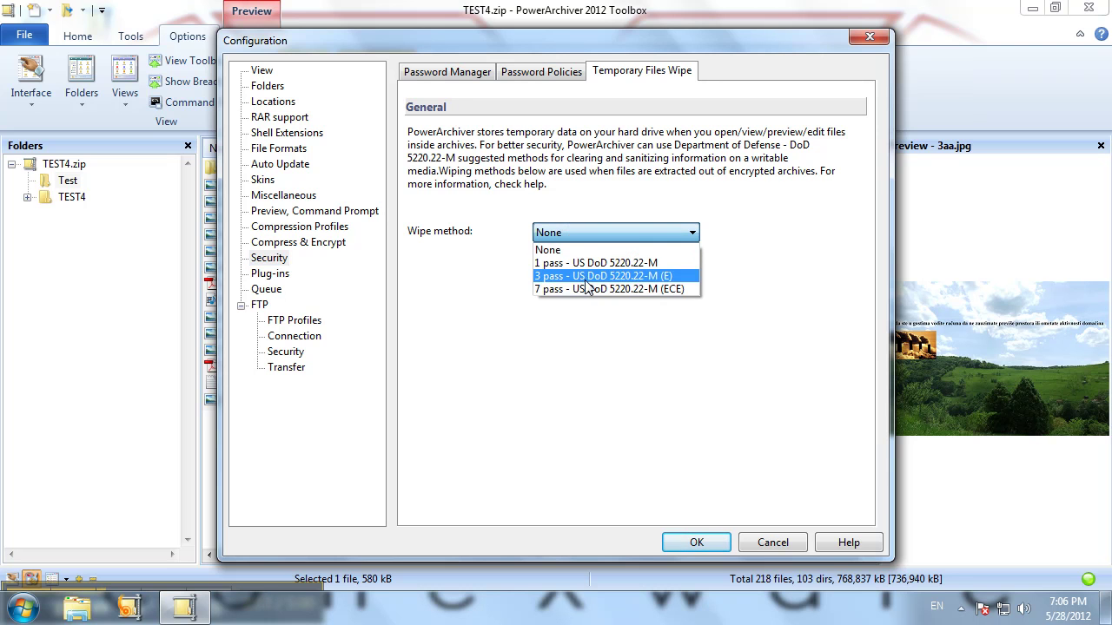
pyautogui.click(831, 271)
# Show the Password Manager settings with Test Profile in the password profiles.
pyautogui.click(448, 73)
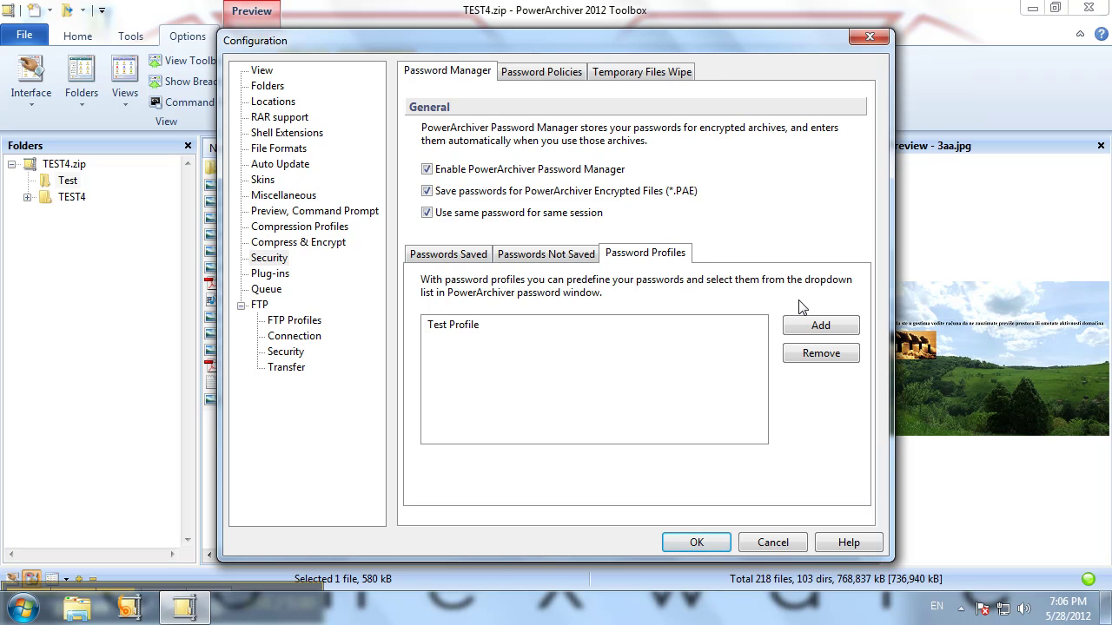
# Inspect the RAR.EXE path E:\Program Files (x86)\WinRAR\Rar.exe, then cancel the configuration.
pyautogui.click(290, 122)
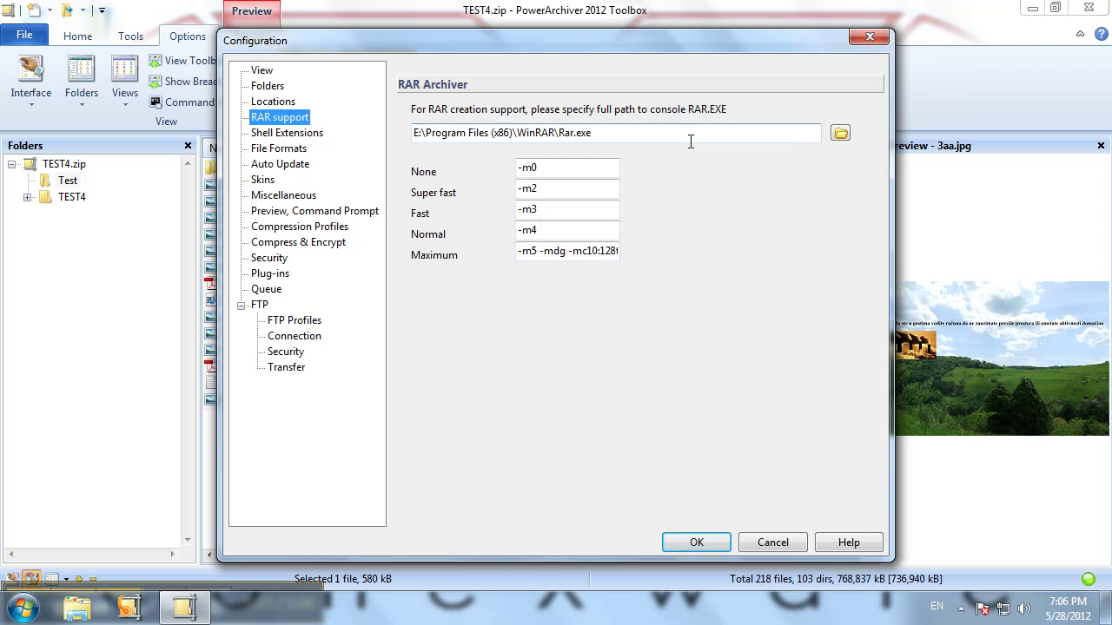
pyautogui.moveTo(690, 135); pyautogui.dragTo(314, 138)
pyautogui.click(666, 133)
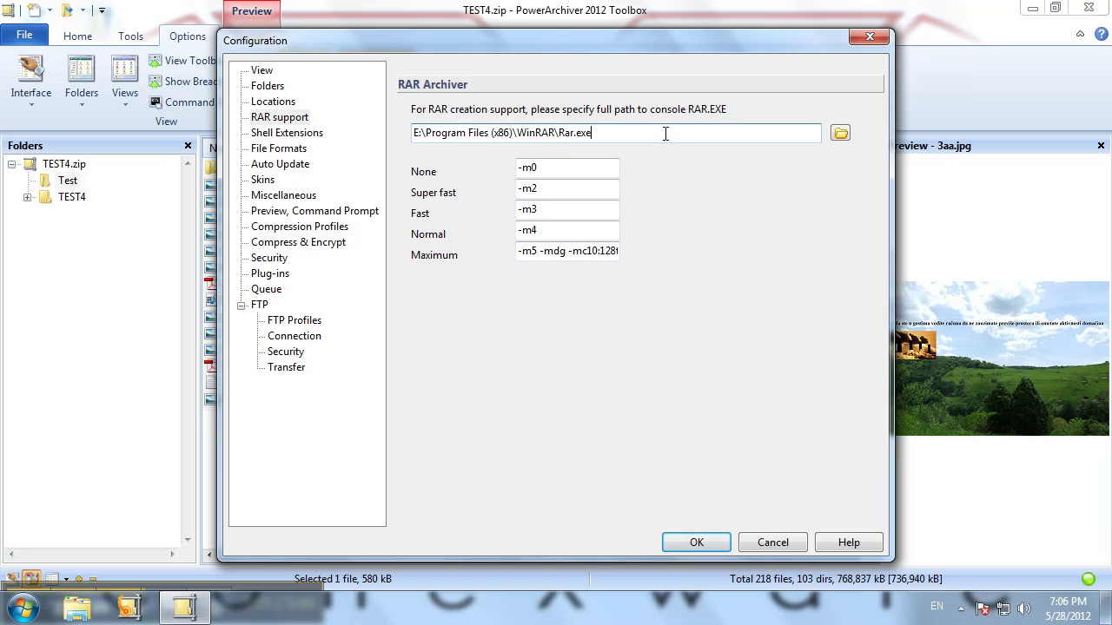
pyautogui.moveTo(601, 133); pyautogui.dragTo(555, 133)
pyautogui.moveTo(588, 132); pyautogui.dragTo(511, 132)
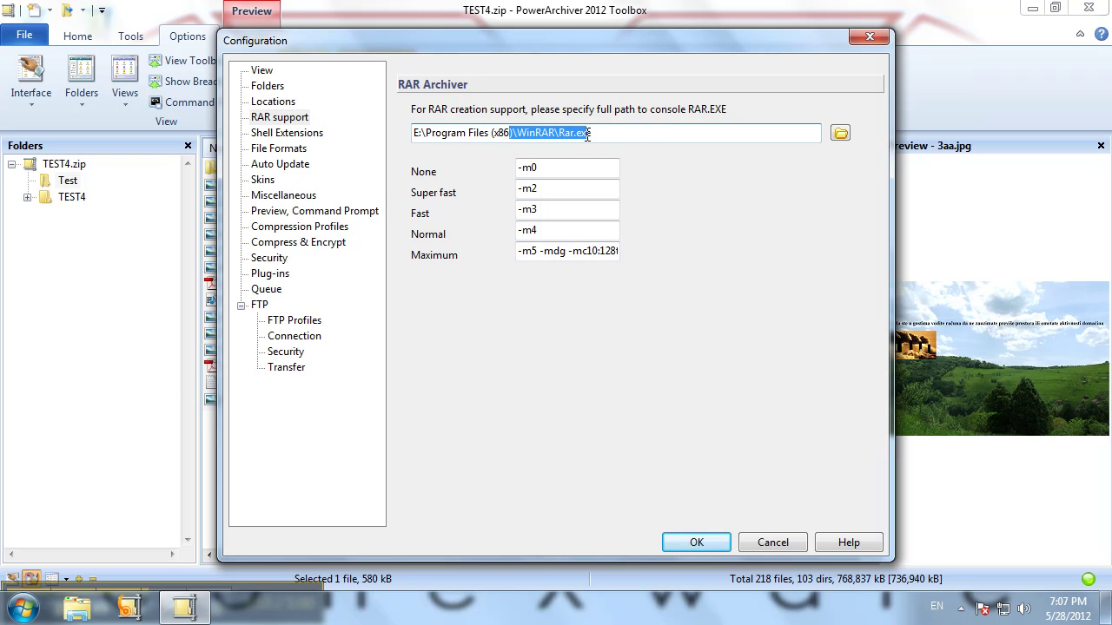
pyautogui.moveTo(644, 132); pyautogui.dragTo(513, 132)
pyautogui.click(771, 541)
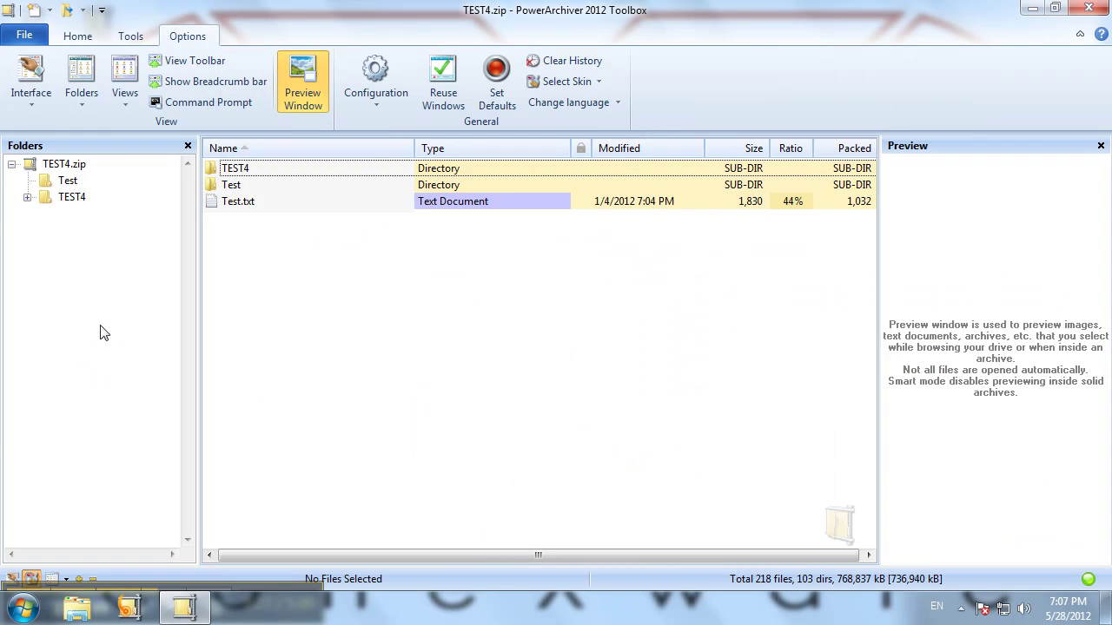
# Check the easy/advanced interface choices, then look through the Tools and Options command sets.
pyautogui.click(13, 578)
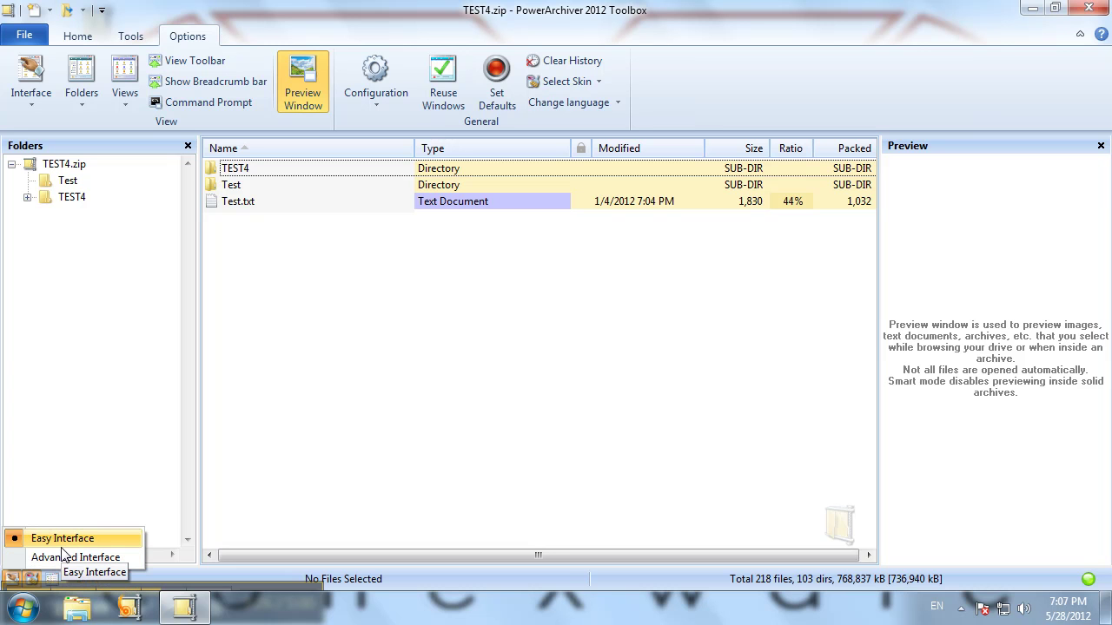
pyautogui.click(131, 36)
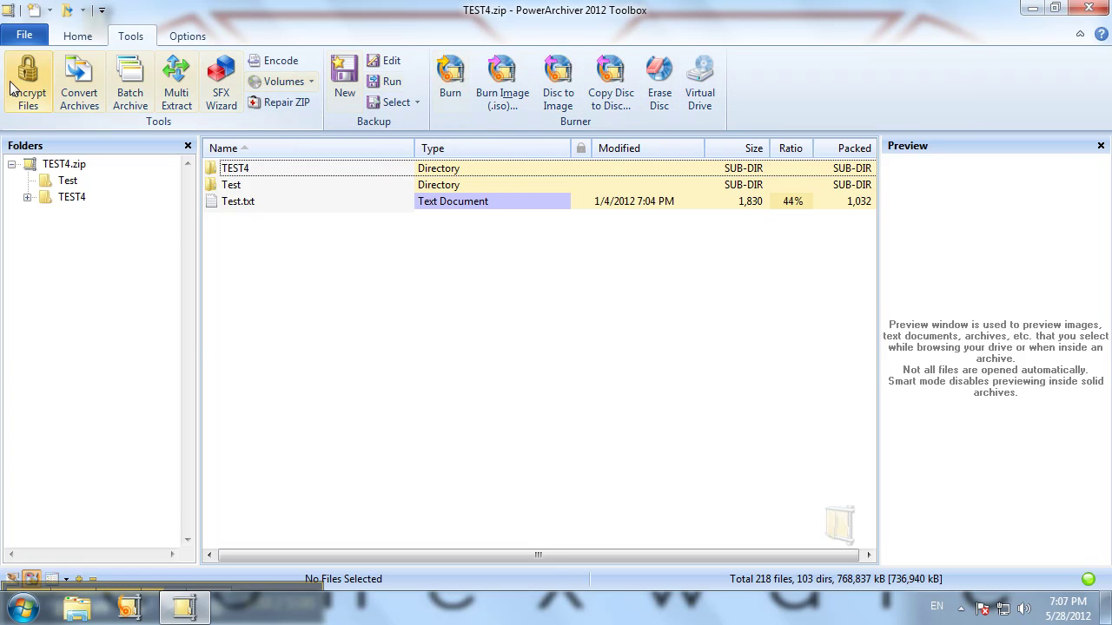
pyautogui.click(186, 37)
pyautogui.scroll(2, 120, 48)
pyautogui.scroll(-1, 149, 40)
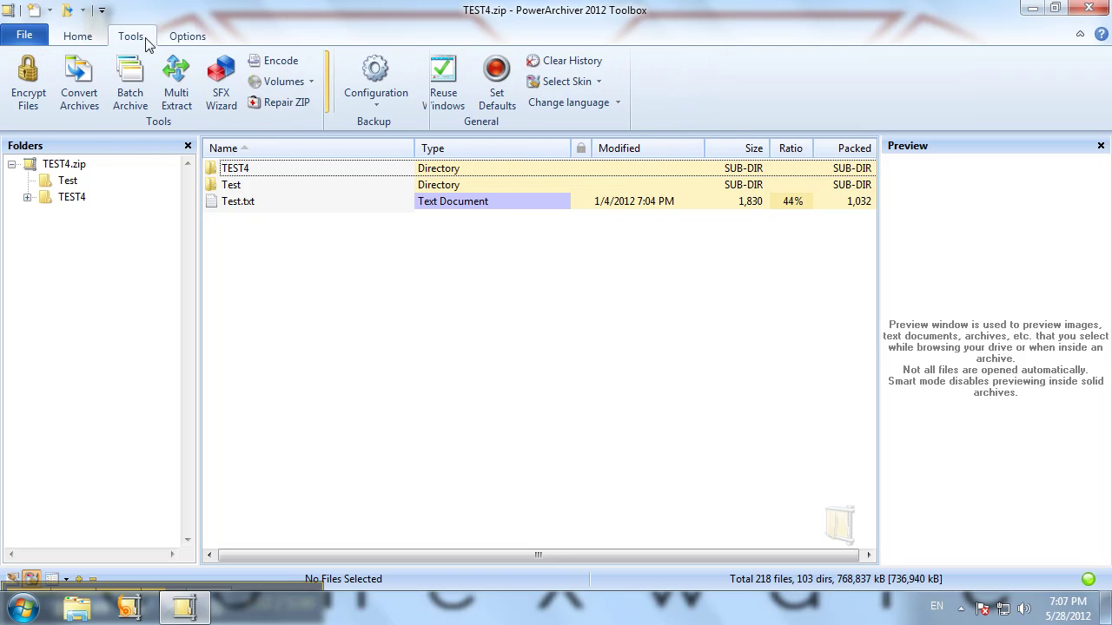
pyautogui.scroll(-1, 179, 43)
pyautogui.scroll(2, 100, 54)
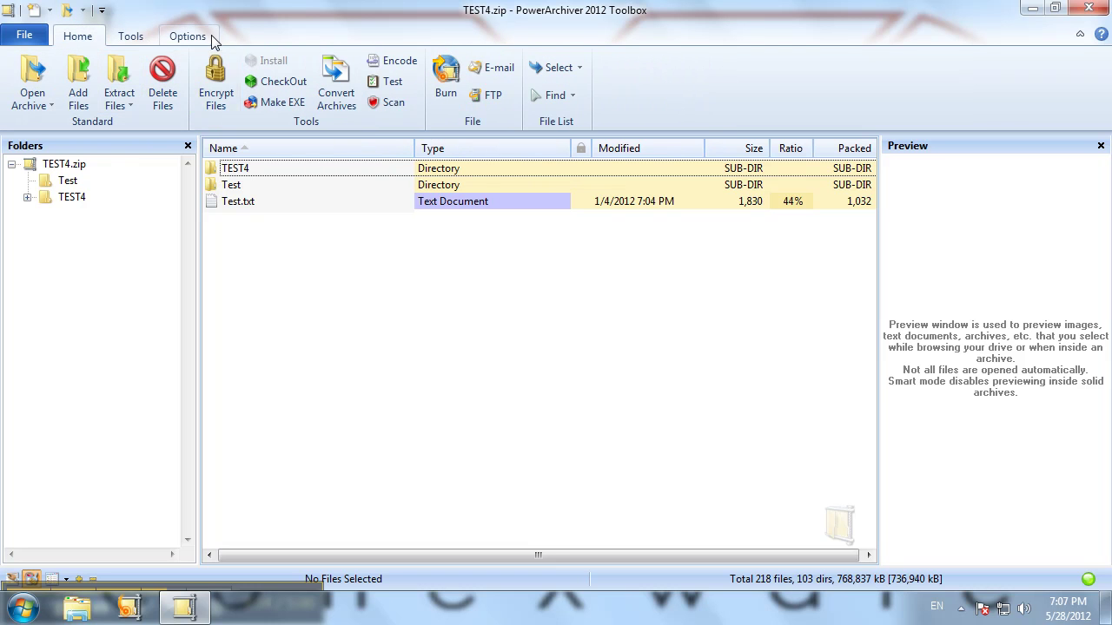
# Switch PowerArchiver to the Advanced Interface.
pyautogui.click(17, 578)
pyautogui.click(17, 577)
pyautogui.click(18, 577)
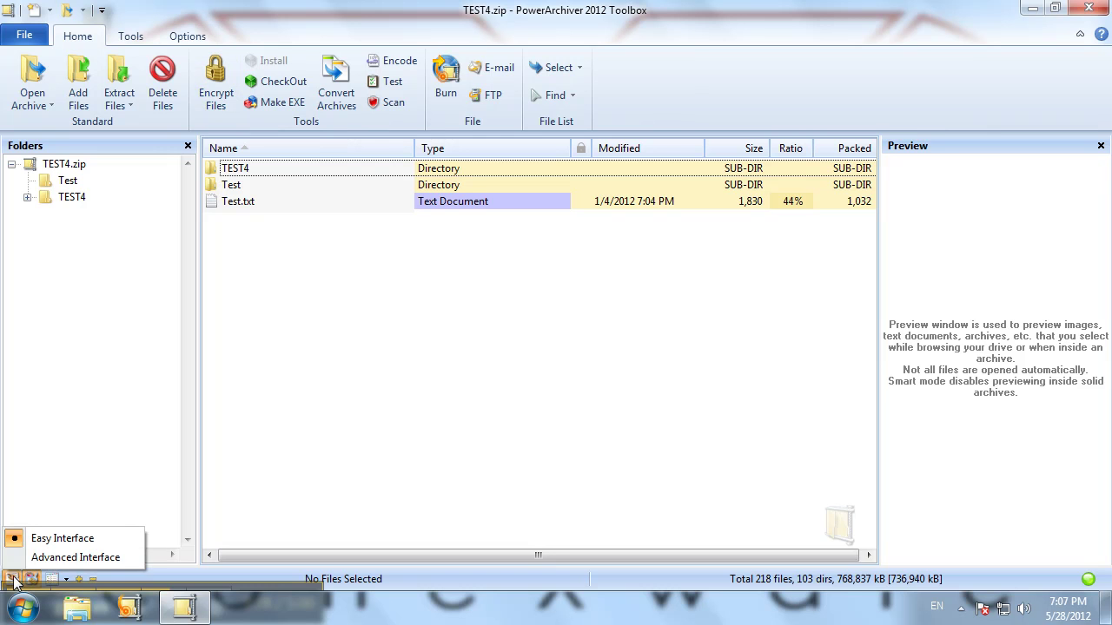
pyautogui.click(75, 557)
# Browse the Tools, Burner, Backup, FTP, Home and Options tabs, then recheck the interface choices.
pyautogui.click(282, 37)
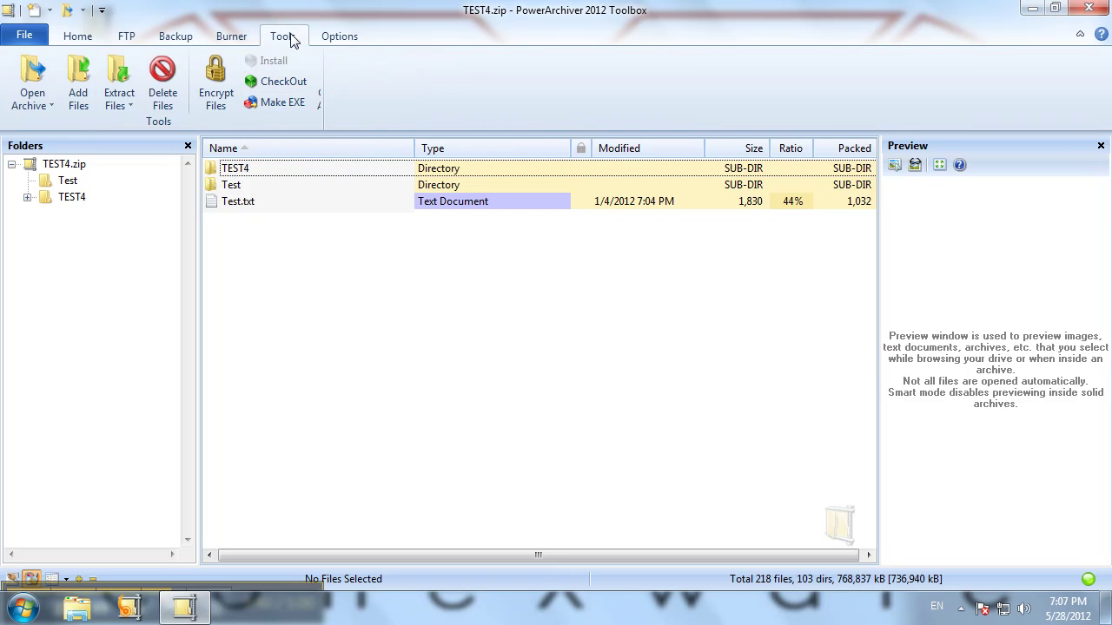
pyautogui.click(231, 37)
pyautogui.click(176, 39)
pyautogui.click(129, 37)
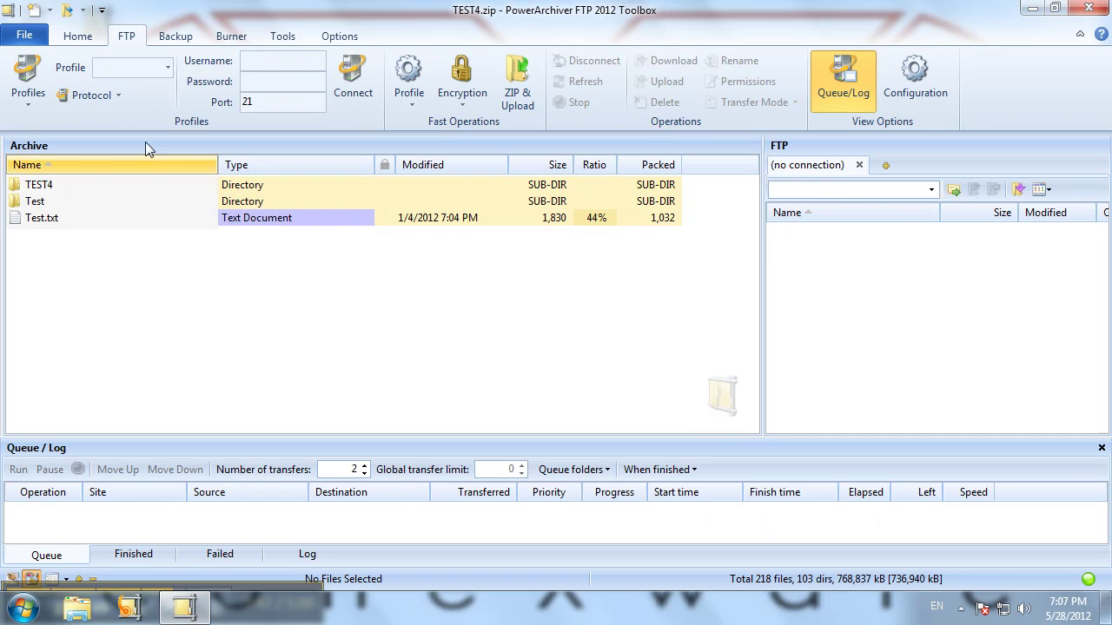
pyautogui.click(76, 37)
pyautogui.click(339, 37)
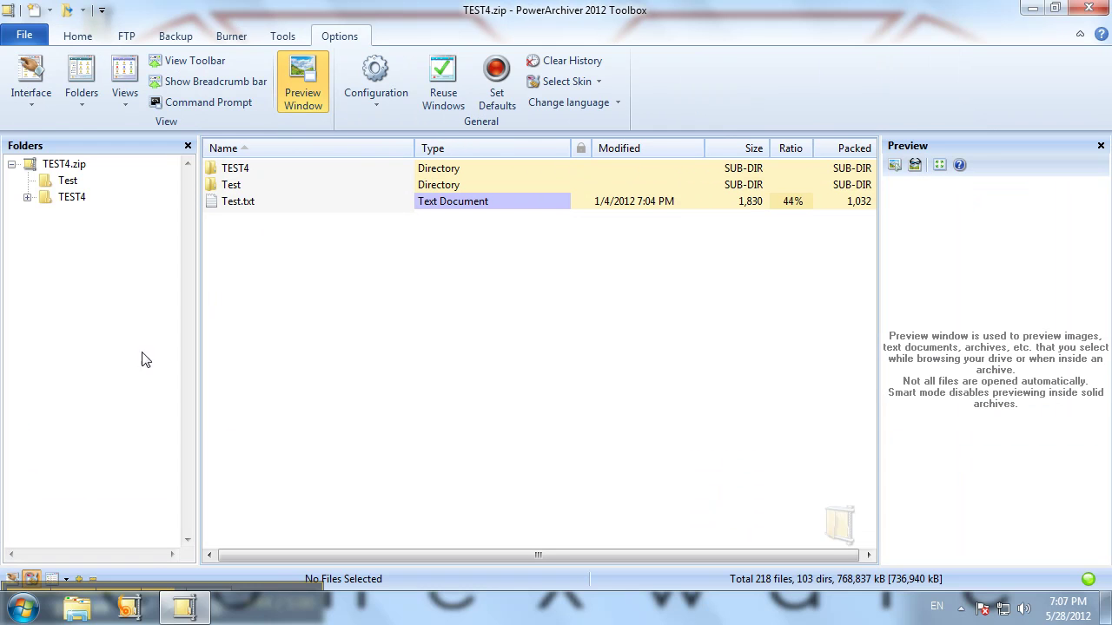
pyautogui.click(17, 579)
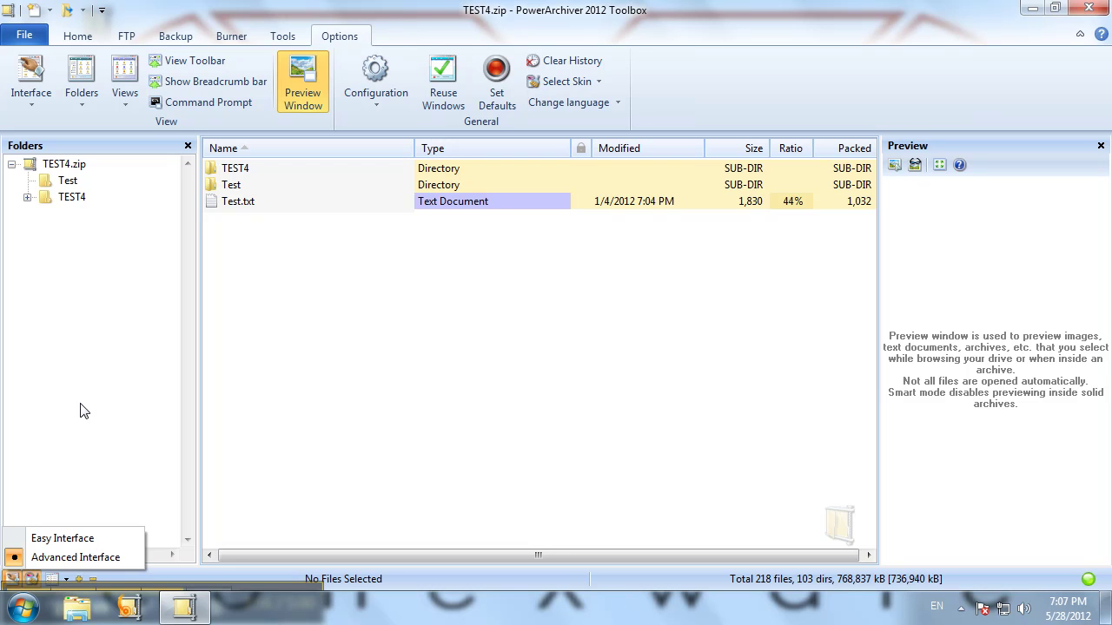
pyautogui.click(259, 523)
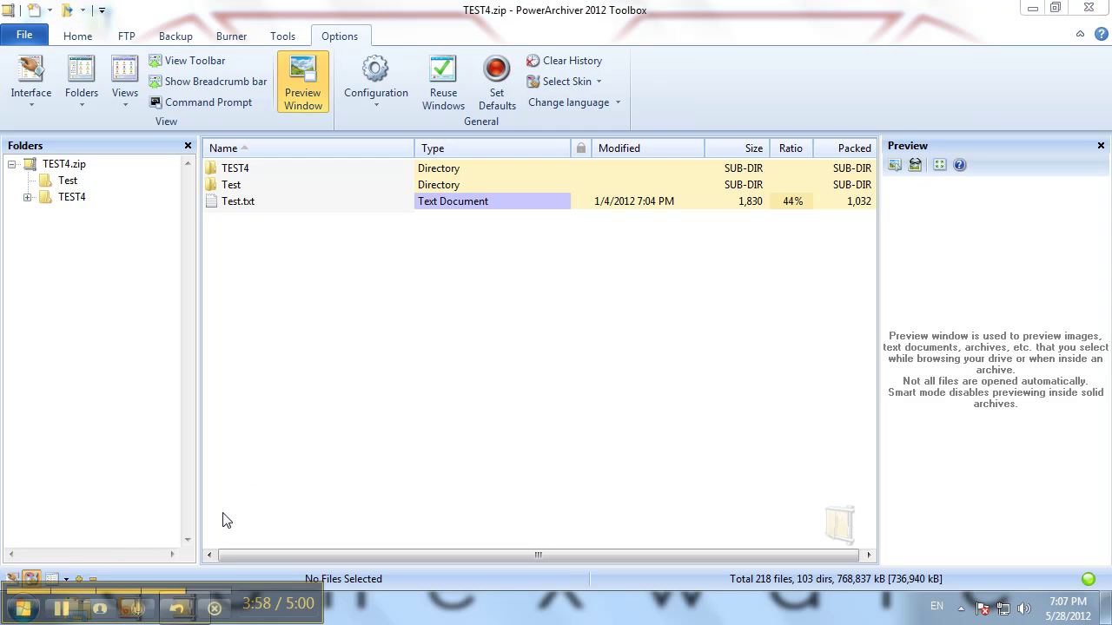